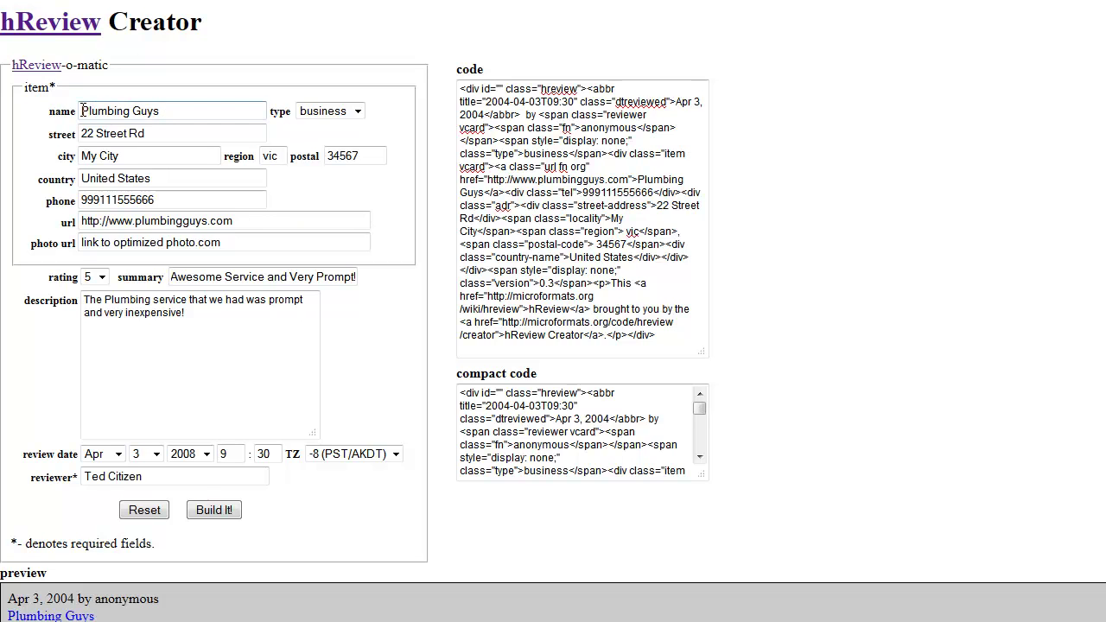
- Examine the item name, the available item types and the available review years in the hReview form
drag(82, 111, 164, 110)
click(167, 111)
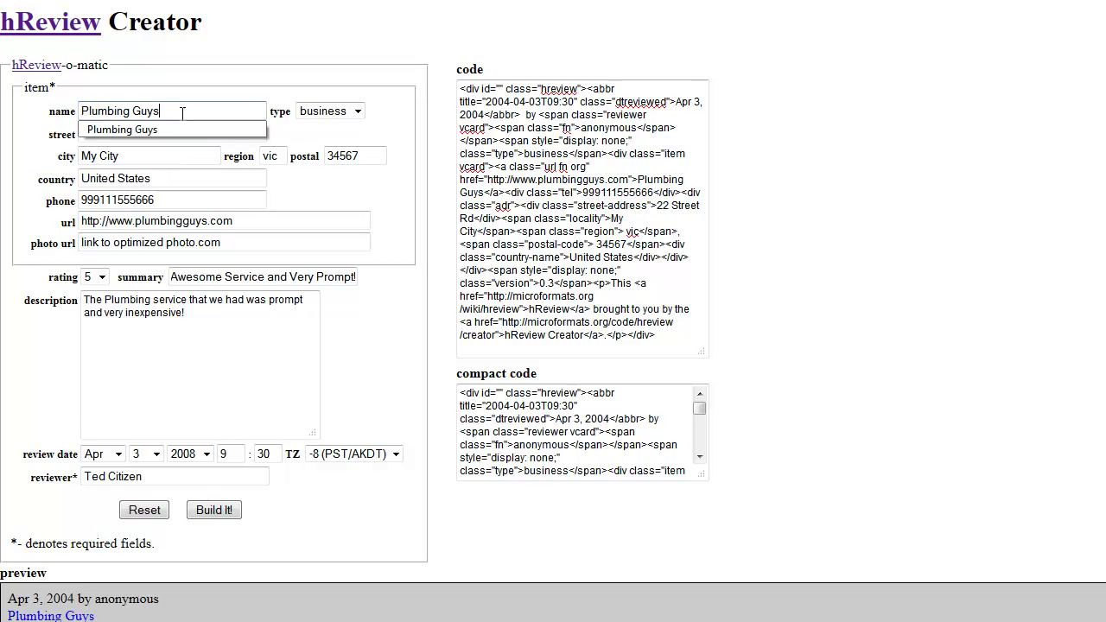
click(337, 115)
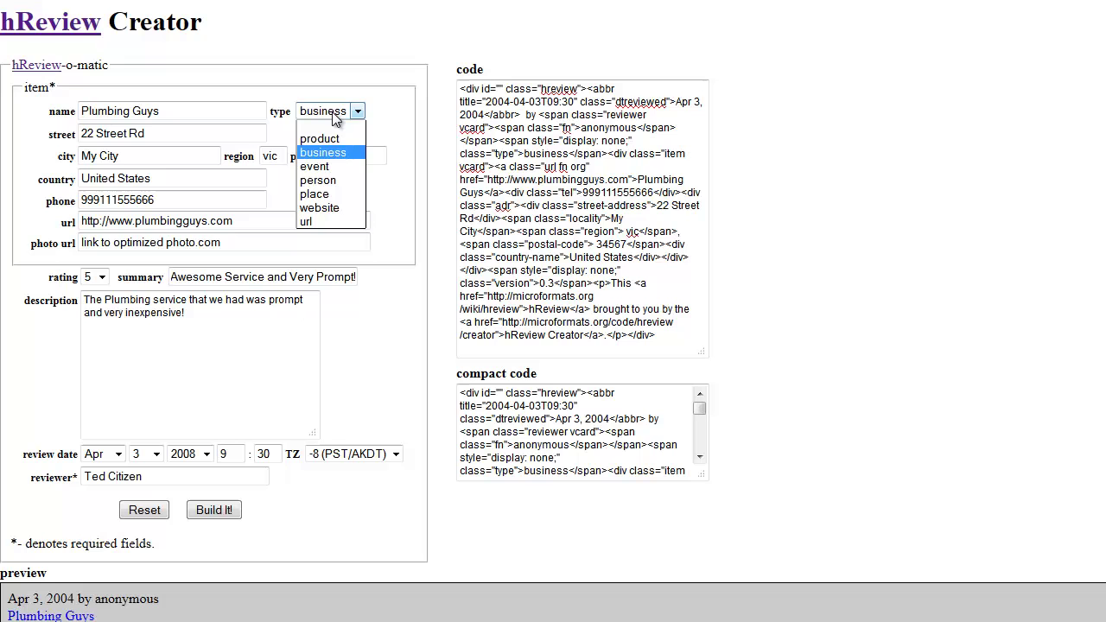
click(333, 113)
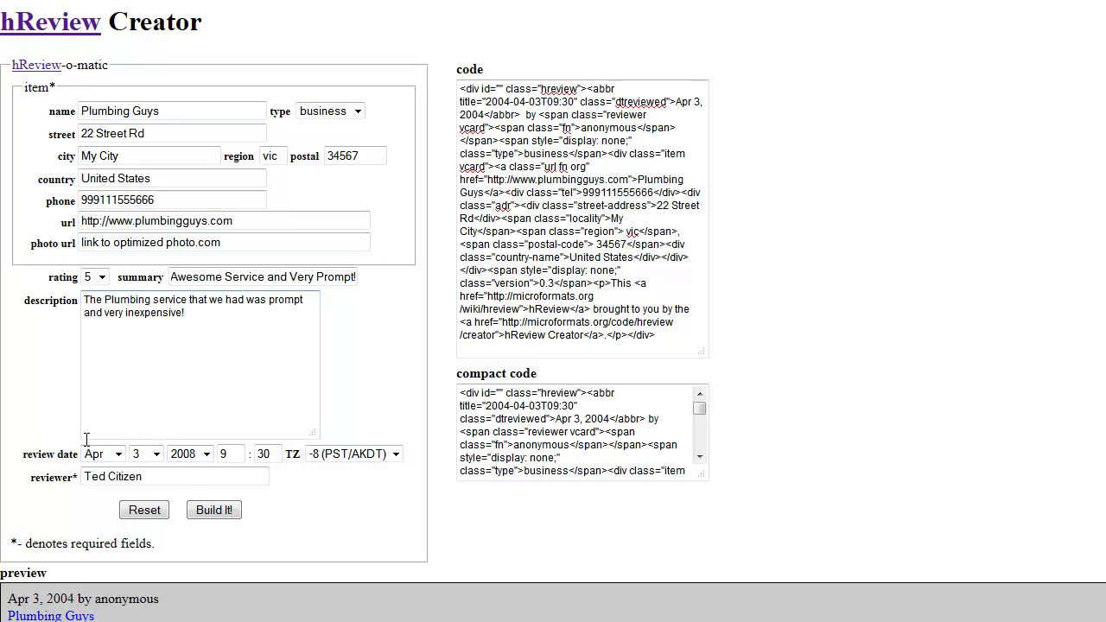
click(209, 454)
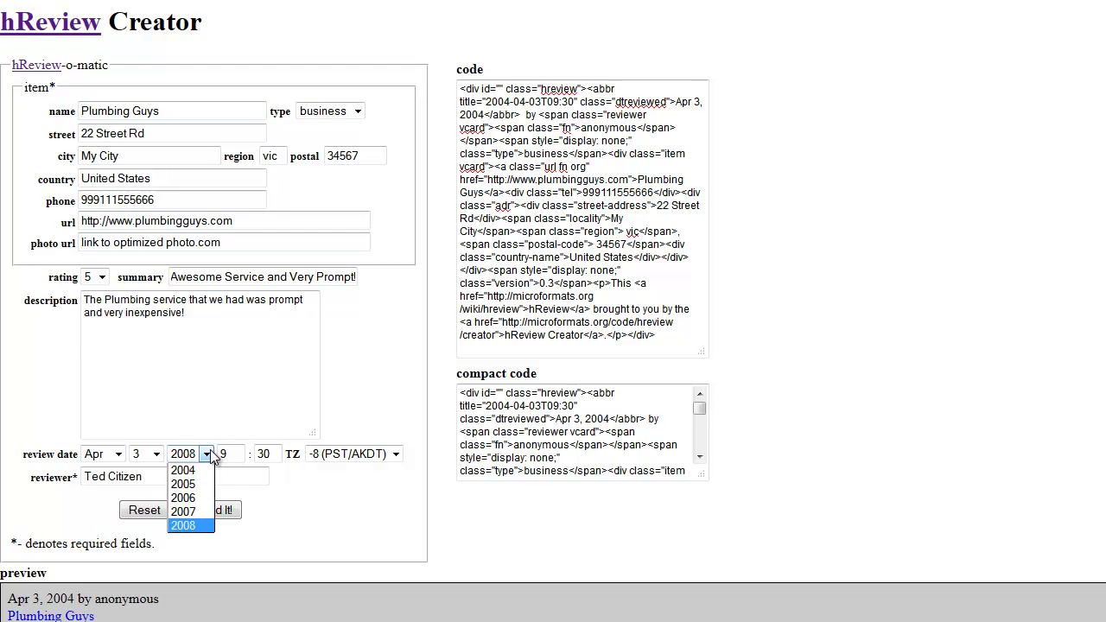
click(213, 458)
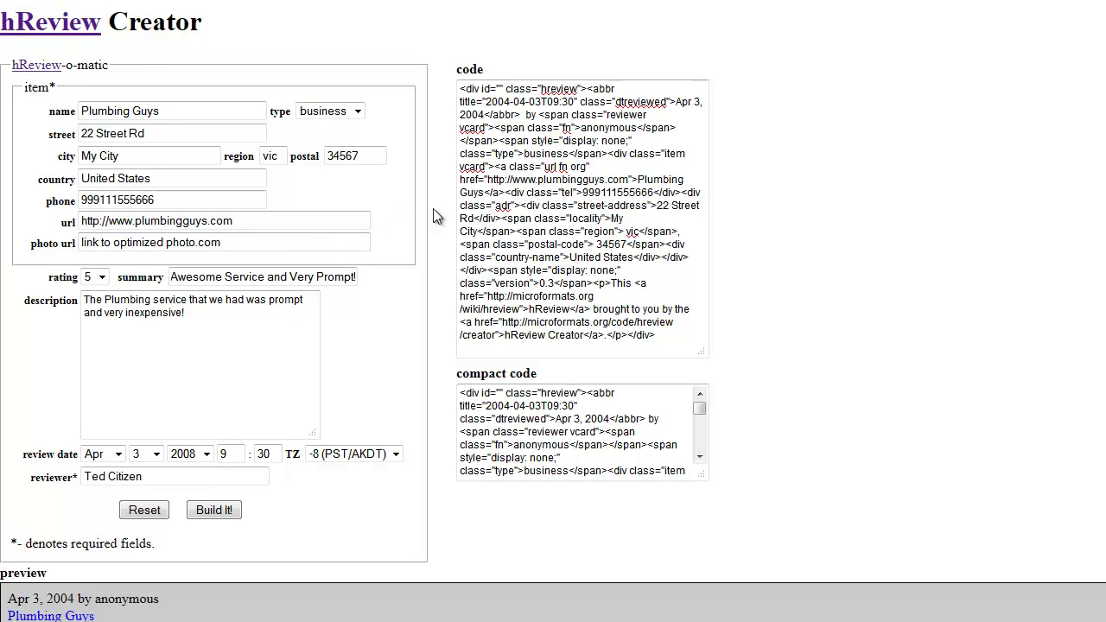
- Change the year to 2012 in both the timestamp title and the displayed review date of the full generated code
click(504, 138)
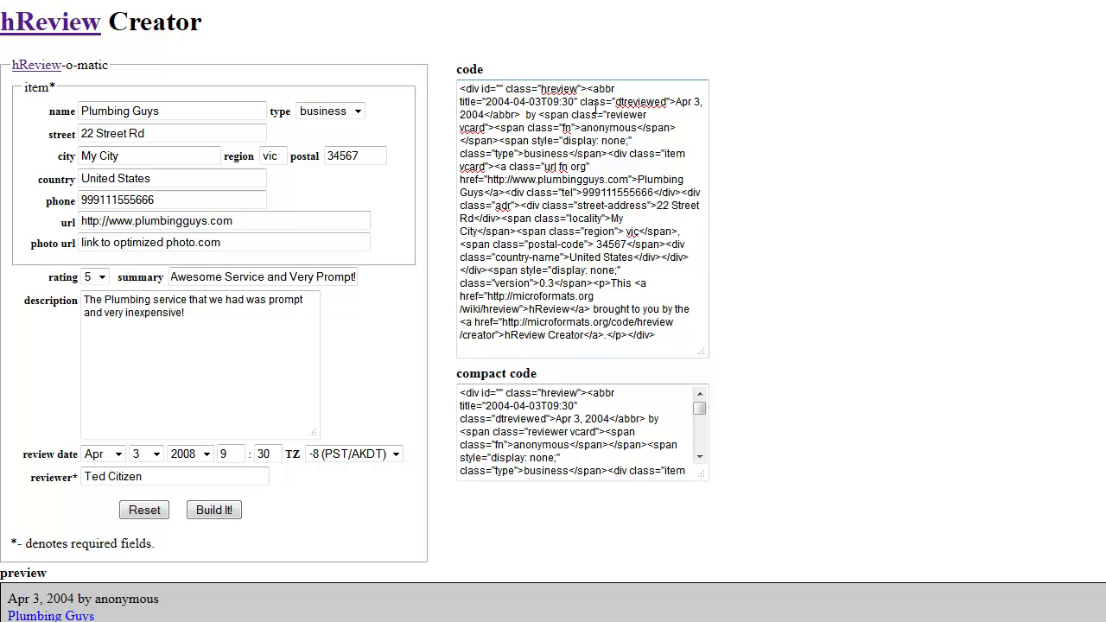
key(ctrl+a)
mouse_move(554, 89)
mouse_down()
mouse_move(600, 87)
mouse_move(572, 88)
mouse_up()
click(588, 88)
drag(493, 102, 542, 102)
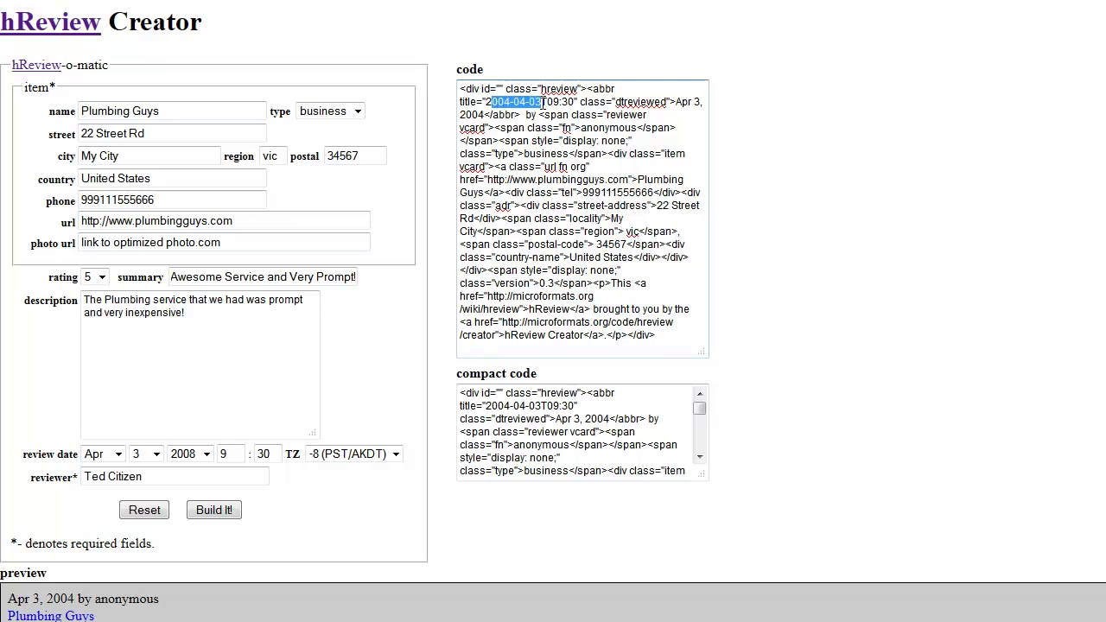
click(542, 102)
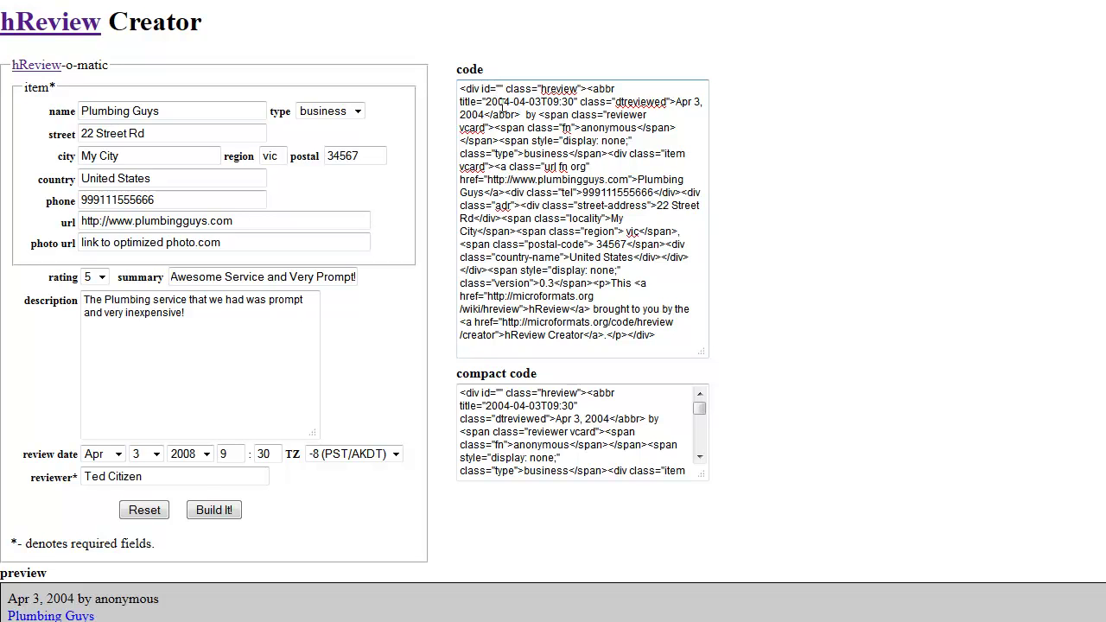
drag(498, 102, 511, 102)
text(12)
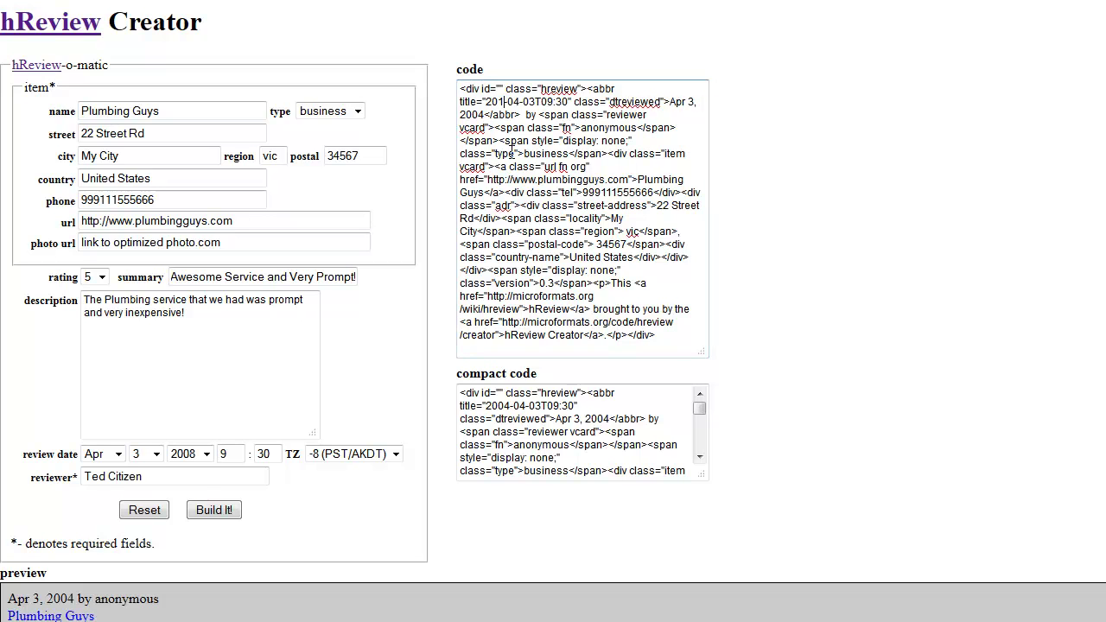
click(499, 128)
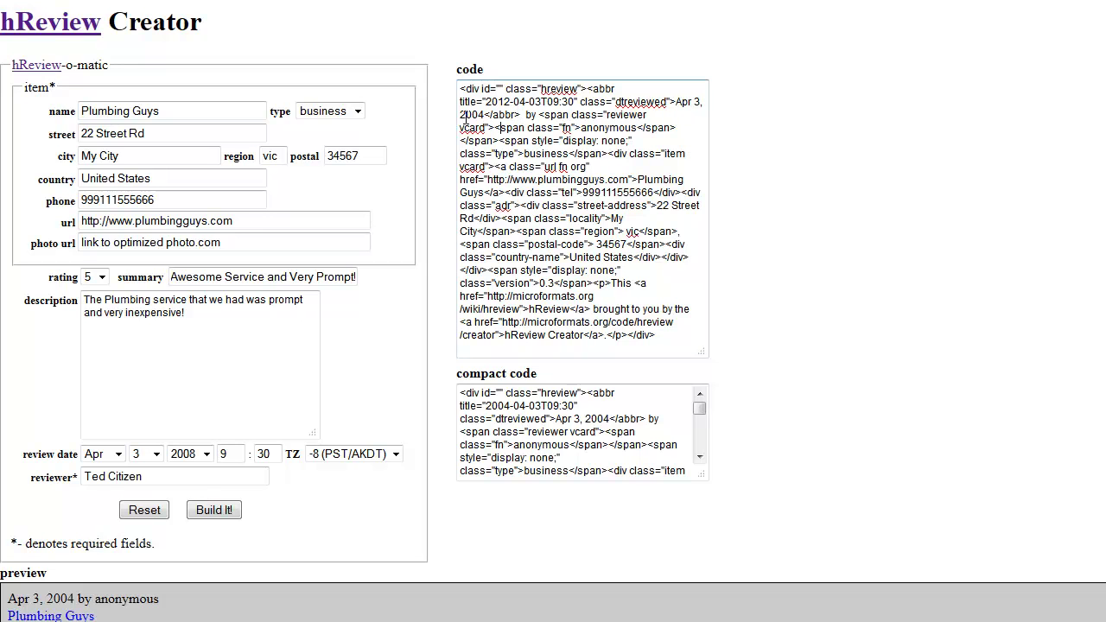
drag(472, 115, 484, 115)
text(12)
- Replace "anonymous" in the full generated code with the reviewer's name copied from the form
drag(581, 130, 635, 130)
click(637, 130)
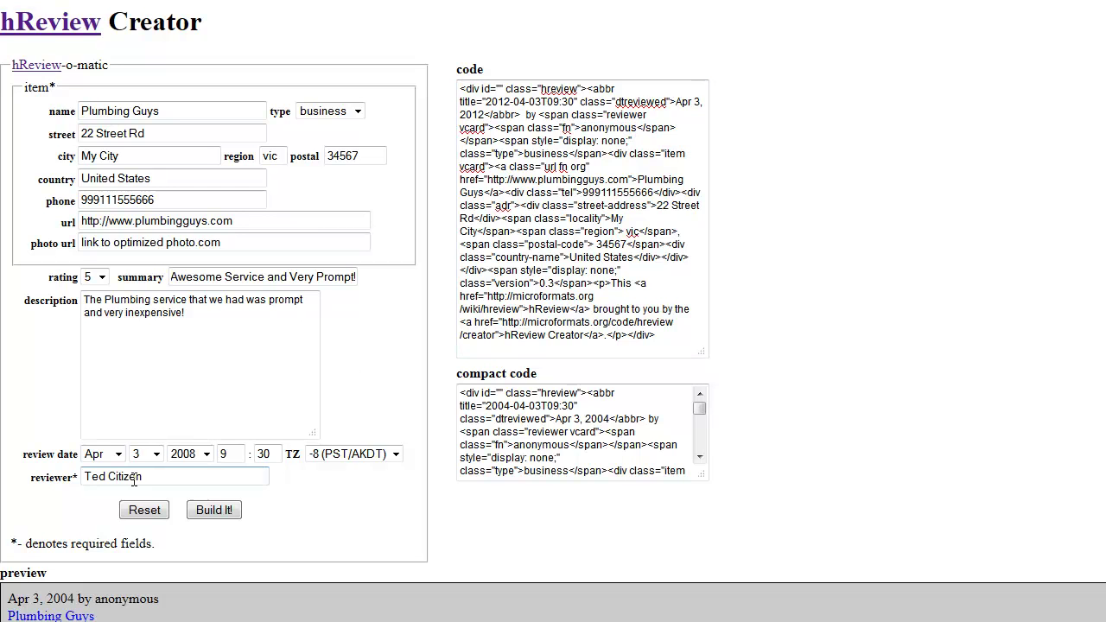
drag(88, 480, 157, 484)
key(ctrl+c)
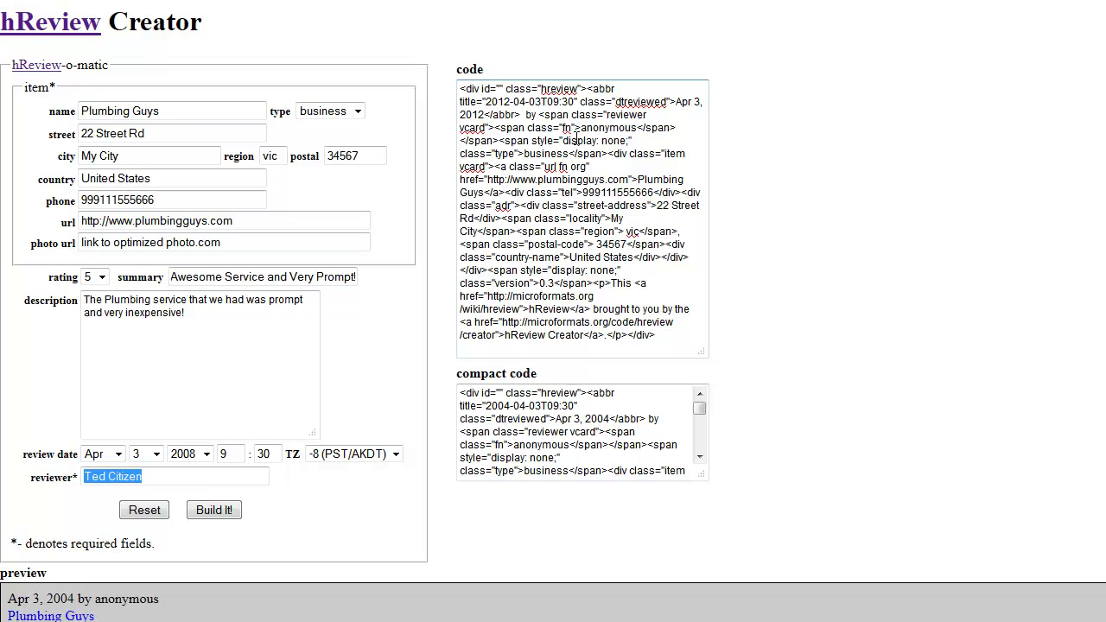
drag(583, 127, 638, 129)
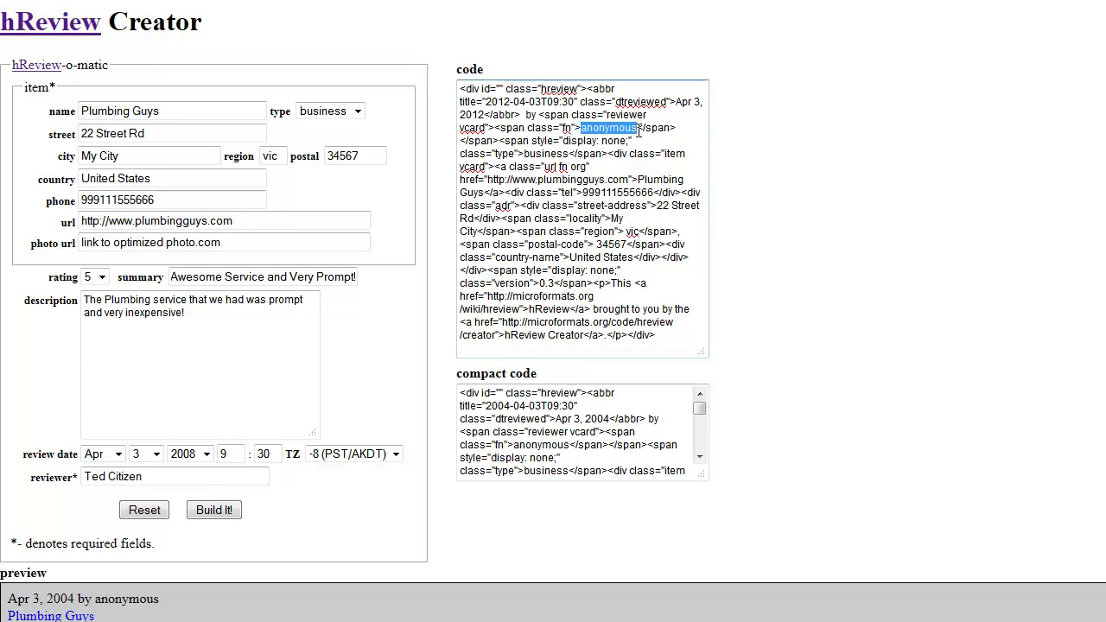
key(ctrl+v)
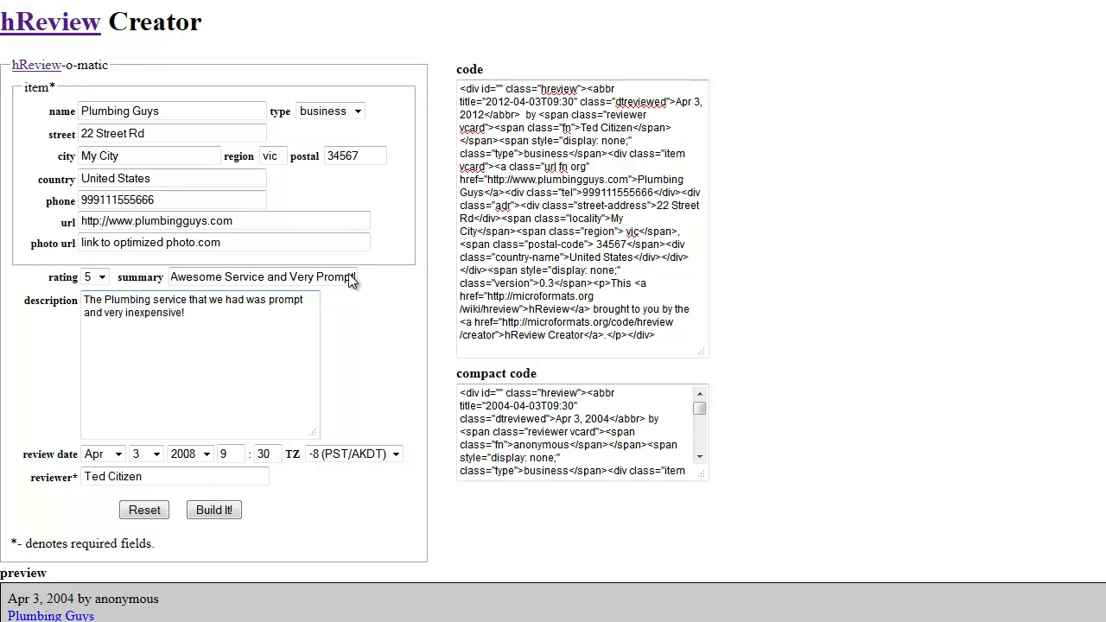
- Copy the entire edited hReview code and paste it into a blank Notepad document
drag(459, 89, 662, 348)
right_click(563, 167)
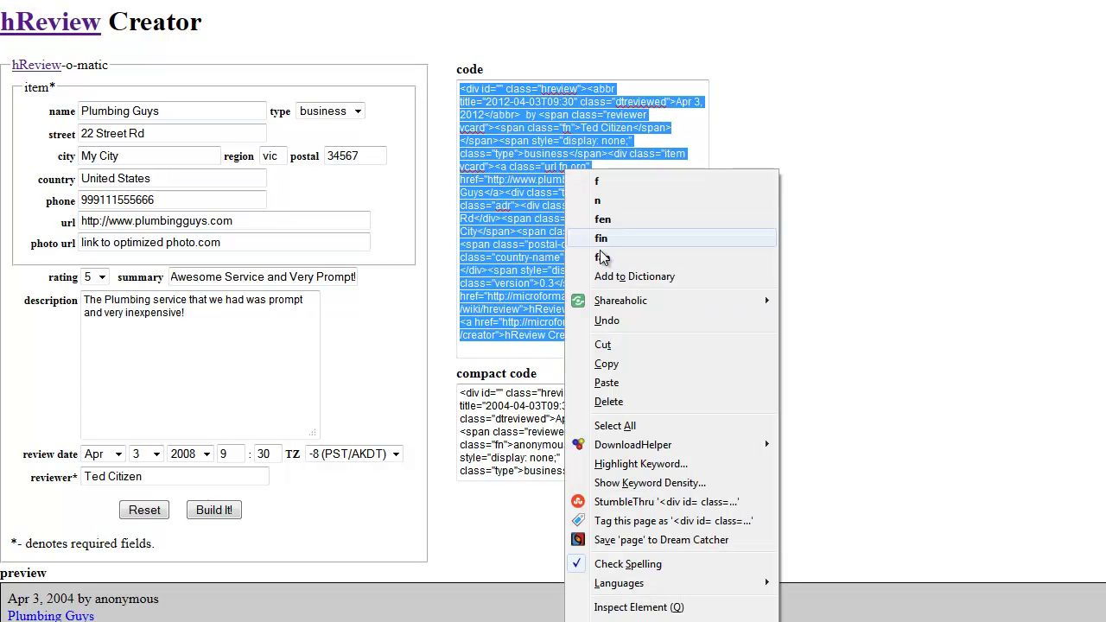
click(605, 364)
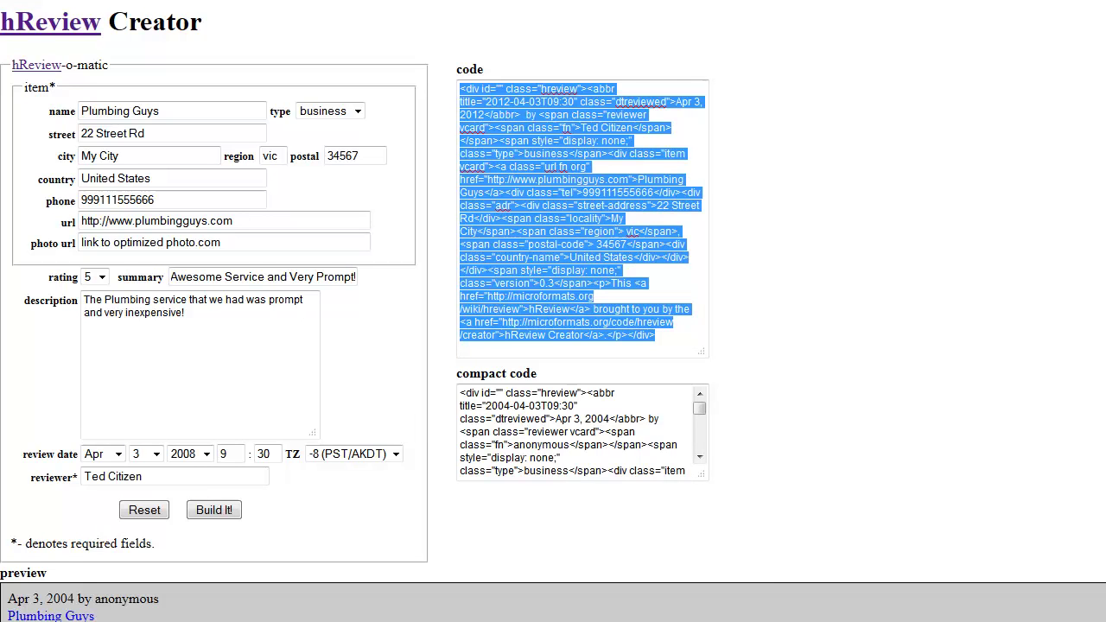
key(super)
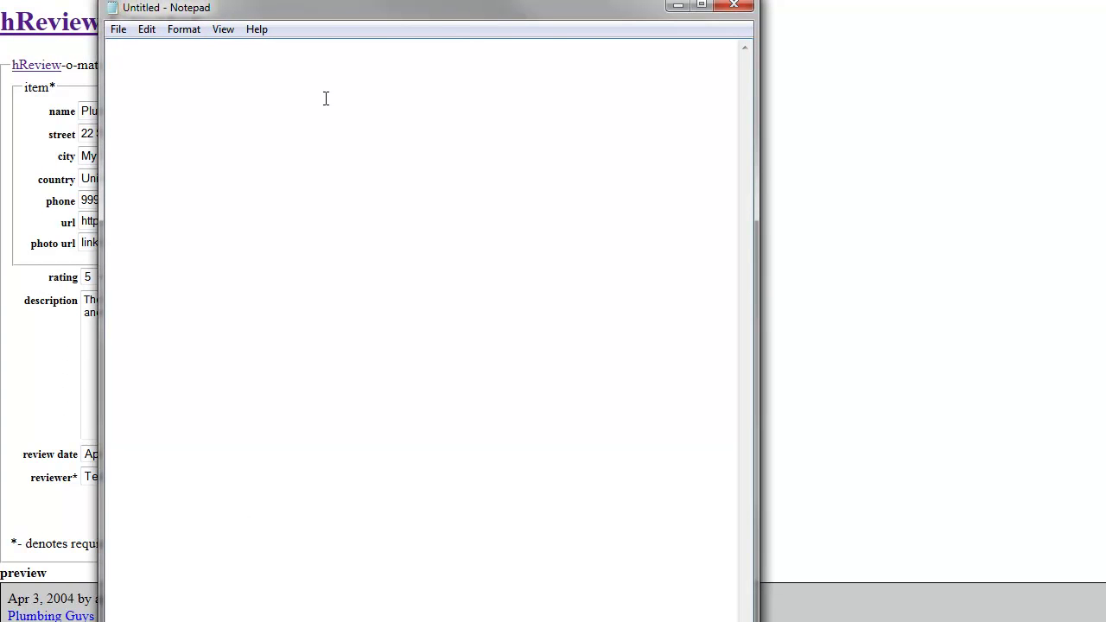
key(ctrl+v)
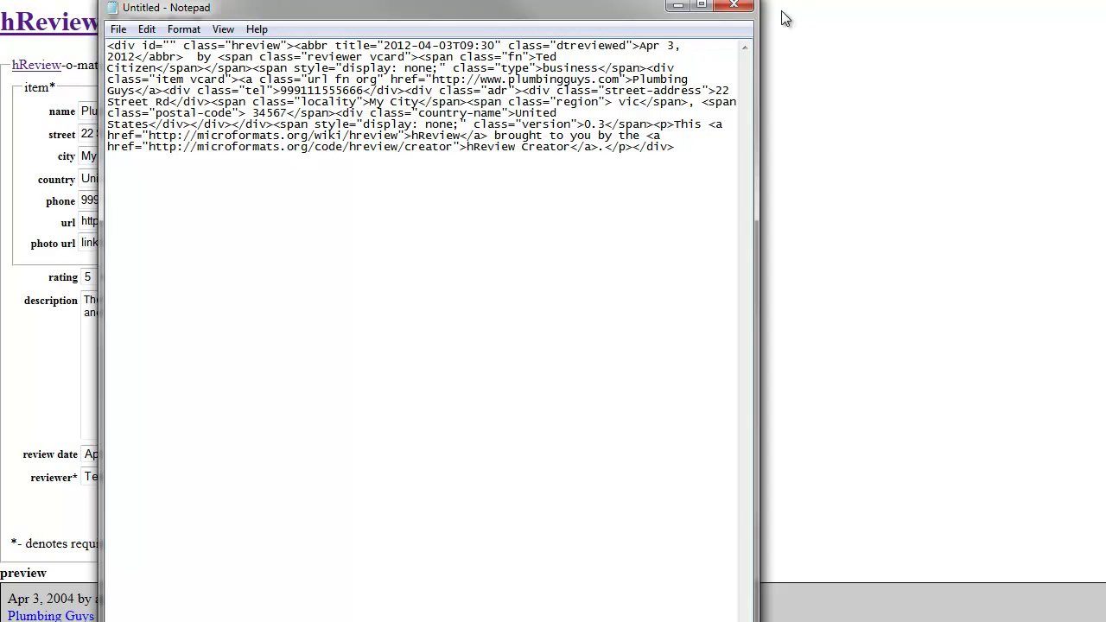
- Minimize Notepad and view the WP Customer Reviews plugin page on WordPress.org
click(678, 6)
click(629, 33)
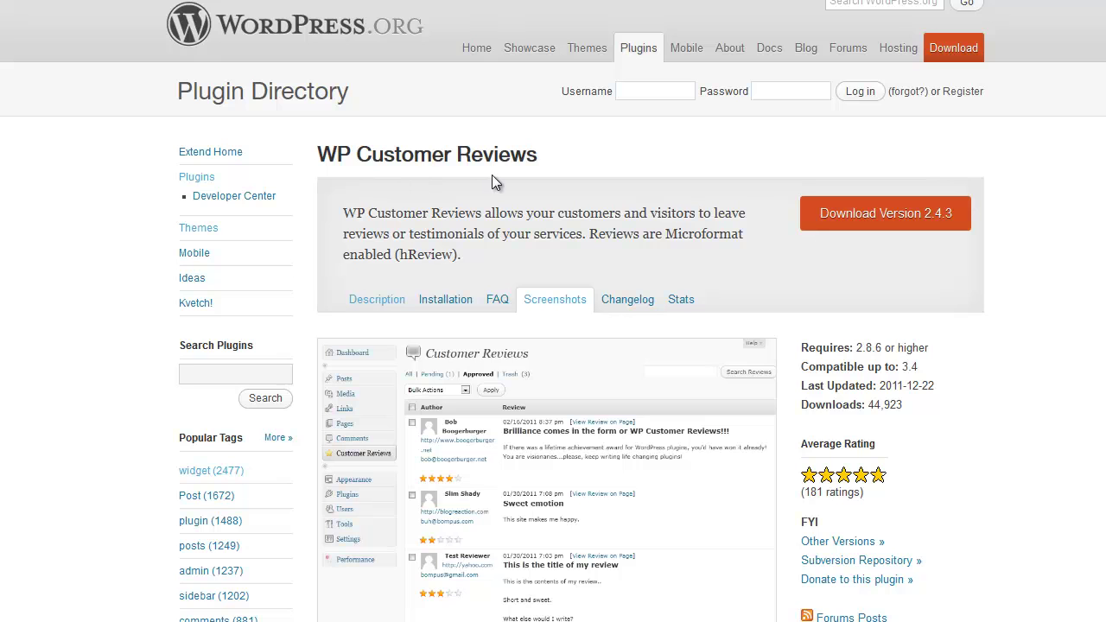
scroll(528, 407, down, 1)
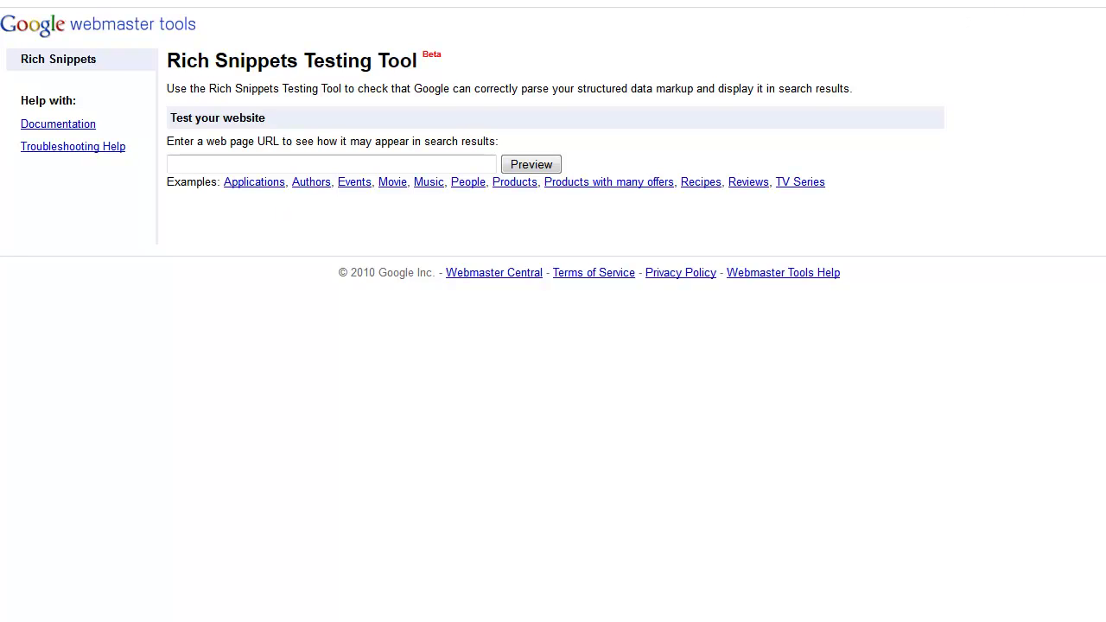
click(198, 163)
click(198, 164)
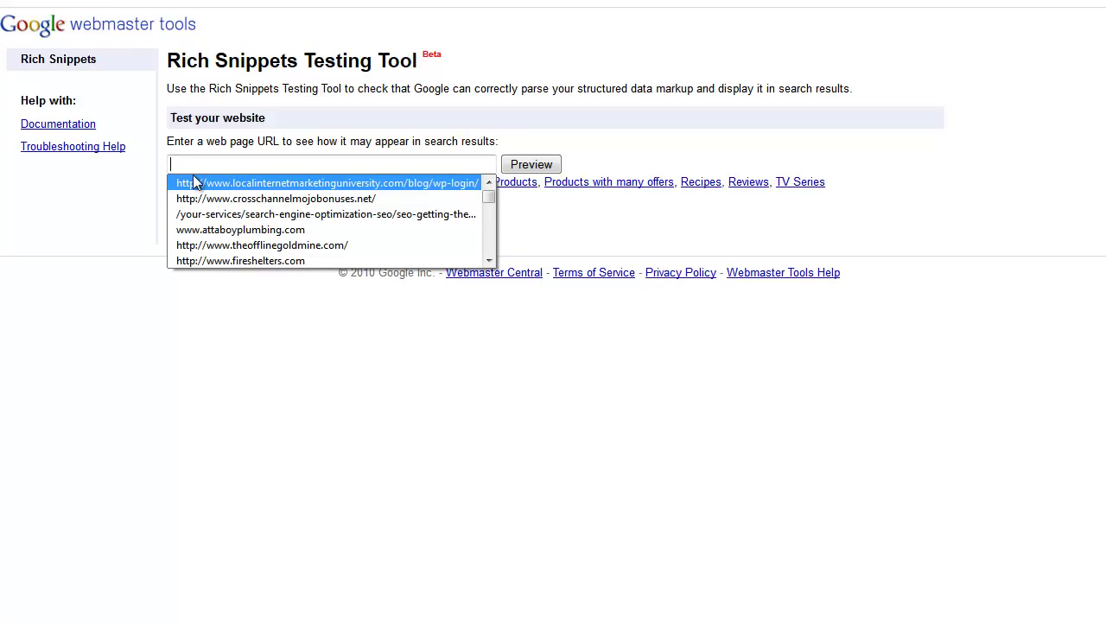
key(ctrl+v)
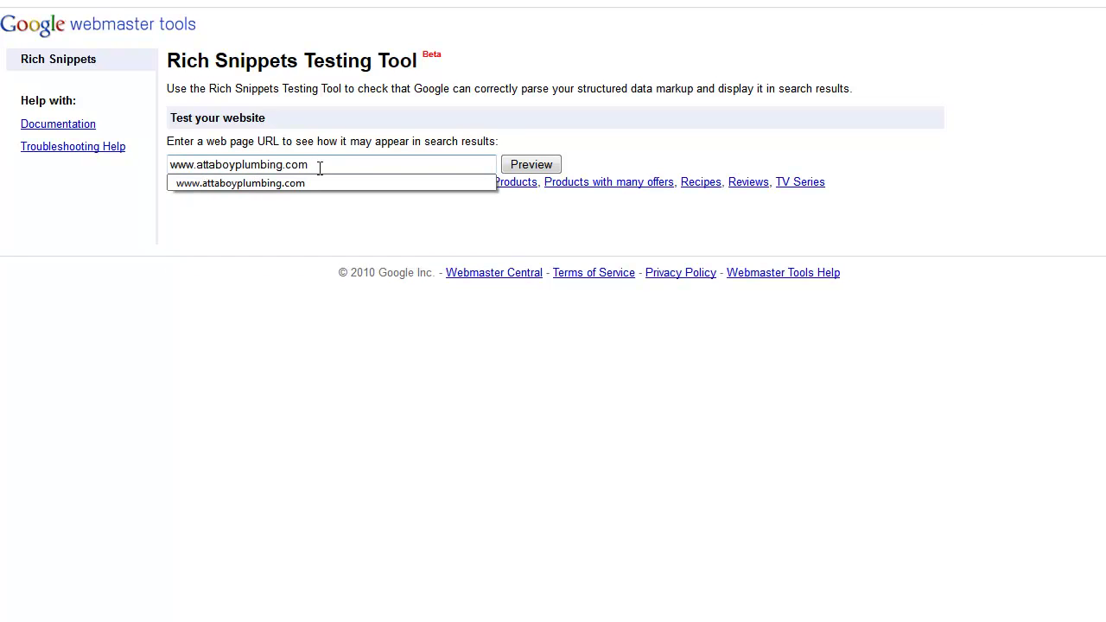
click(341, 190)
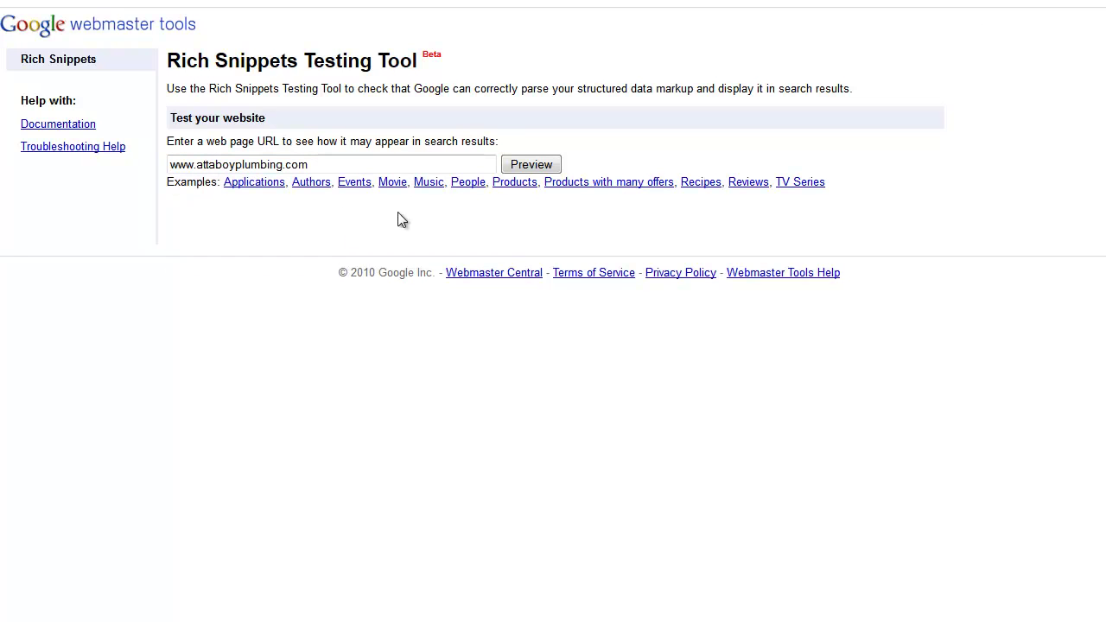
click(525, 166)
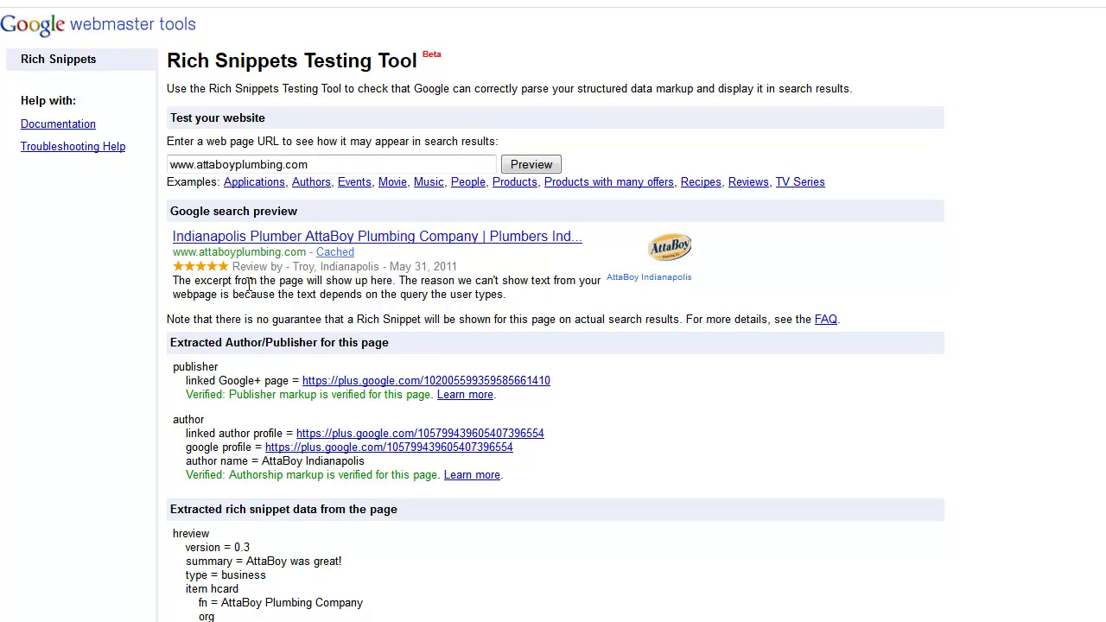
scroll(249, 286, down, 3)
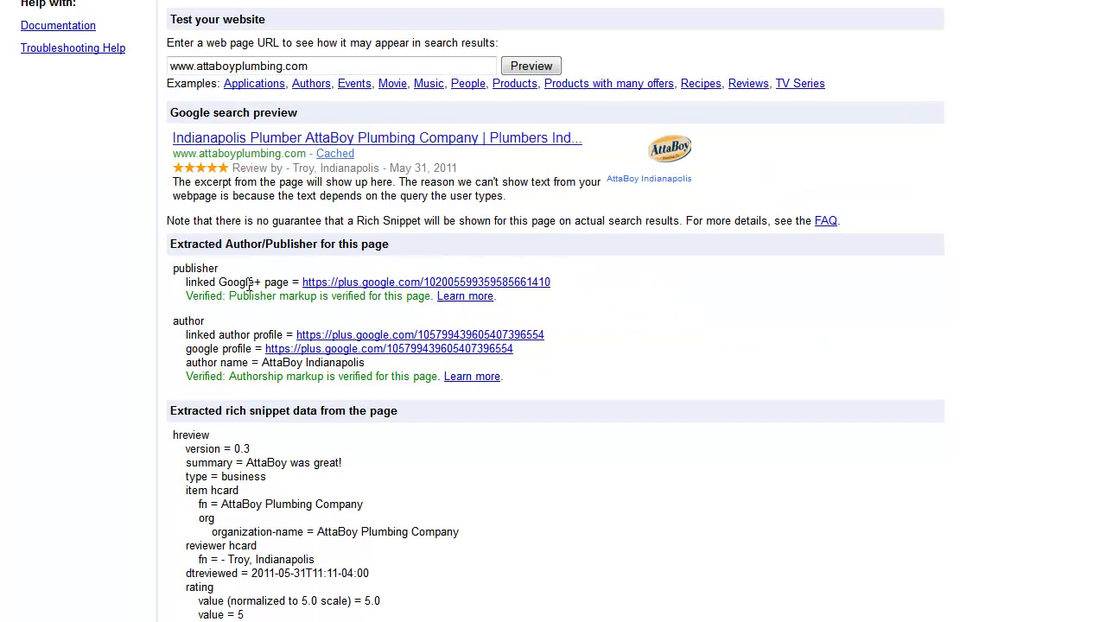
scroll(249, 286, up, 3)
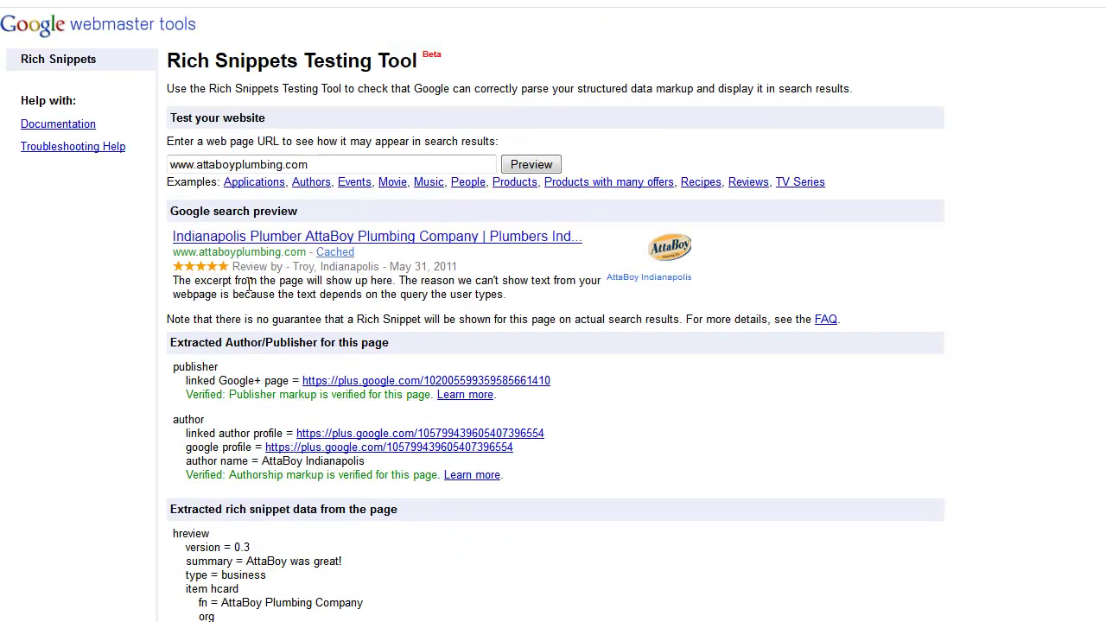